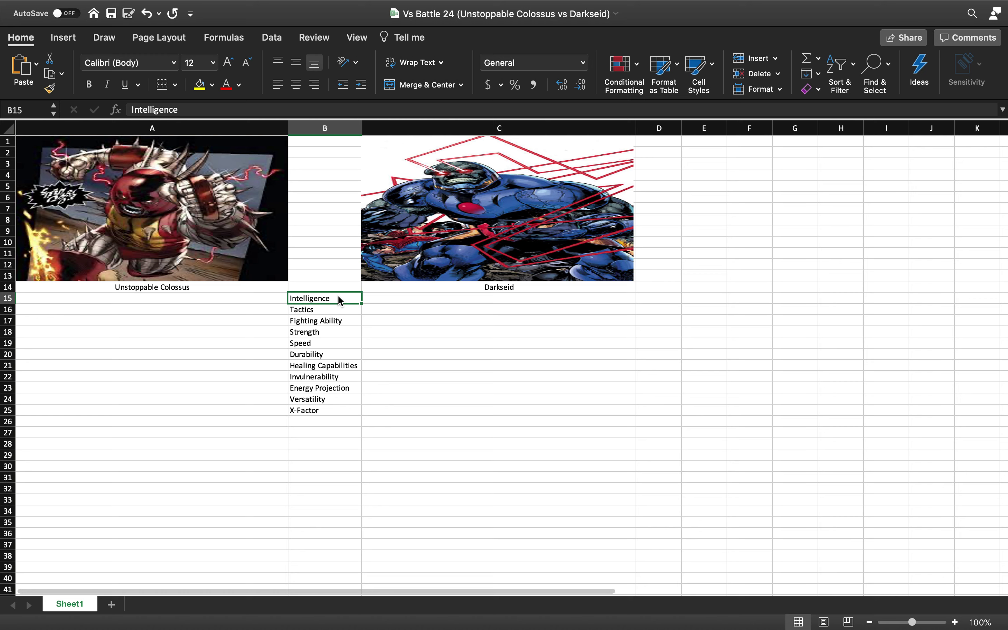
- Mark Darkseid with an X for Intelligence, Tactics and Fighting Ability in cells C15 to C17
key("Right")
type("X")
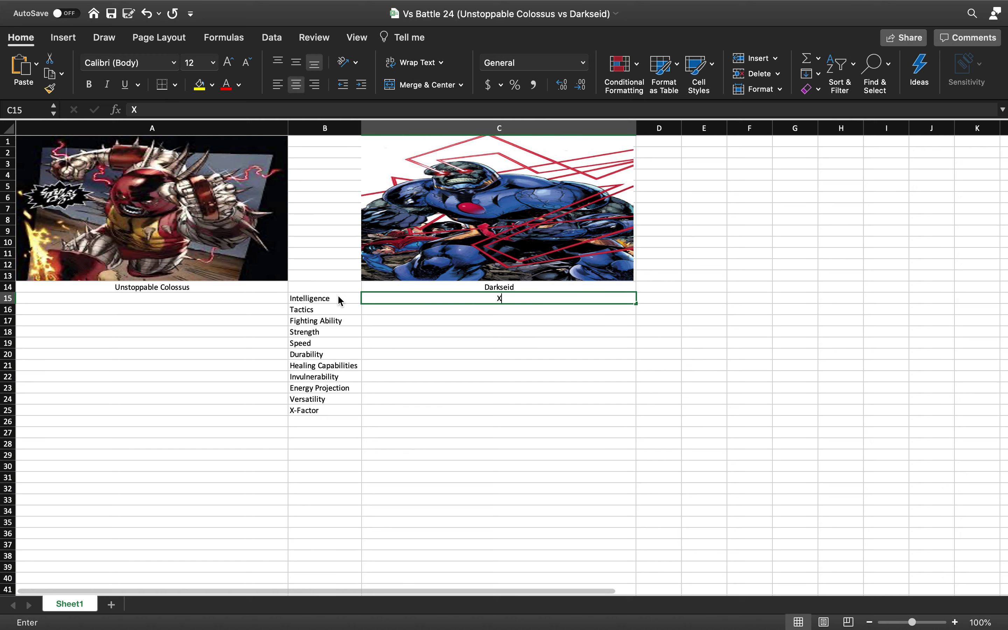
key("Return")
type("X")
key("Return")
type("X")
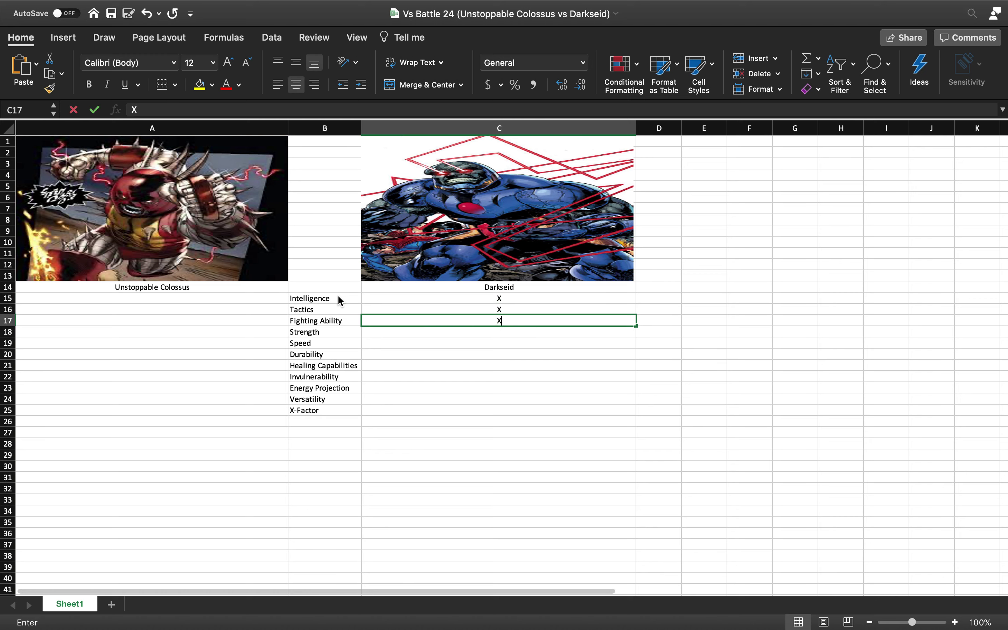
key("Left")
- Mark Unstoppable Colossus with an X for Strength in cell A18
key("Down")
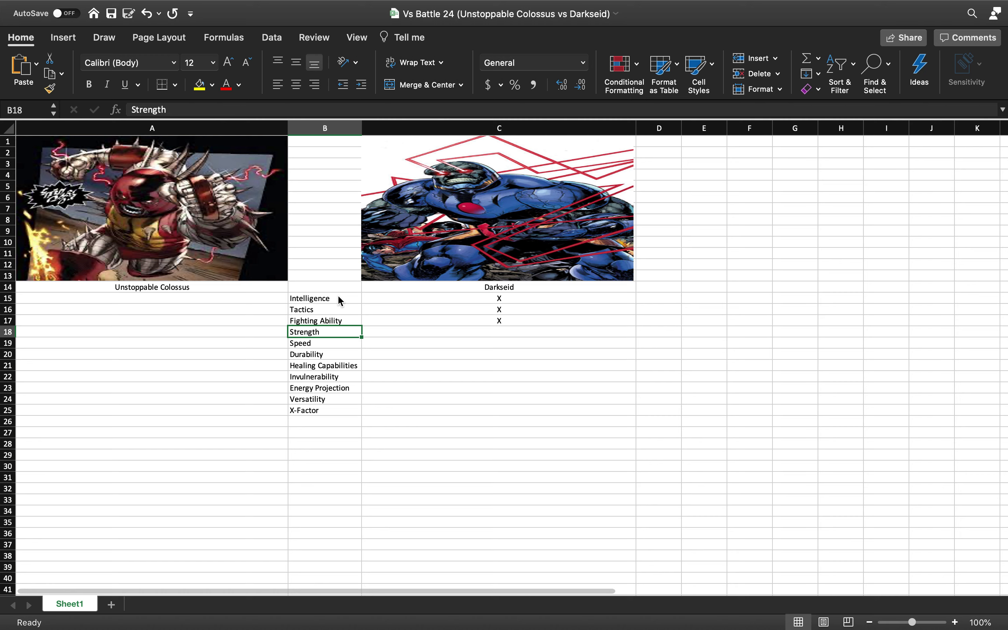
key("Left")
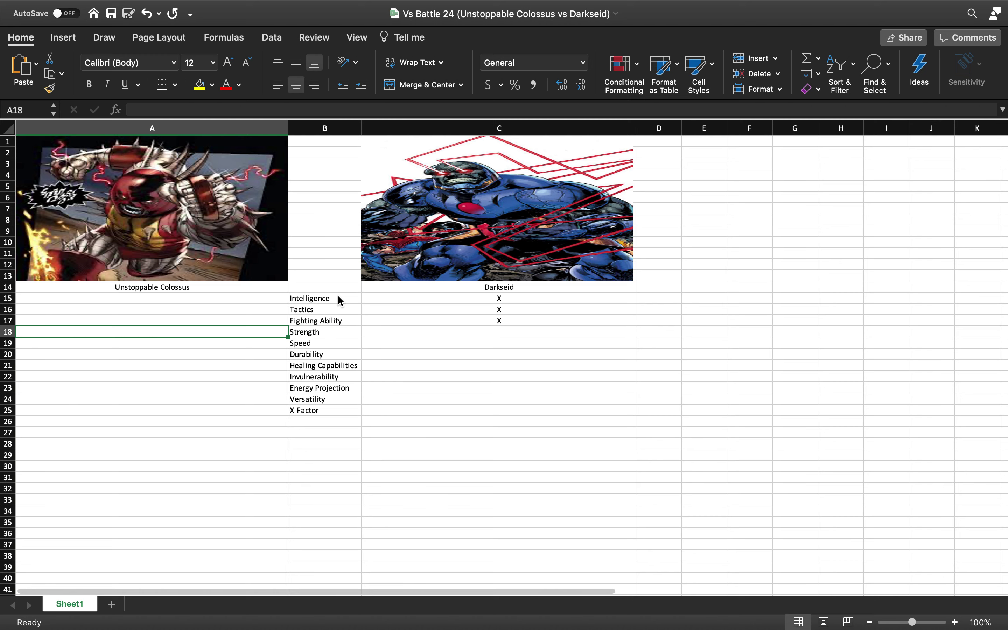
type("X")
key("Right")
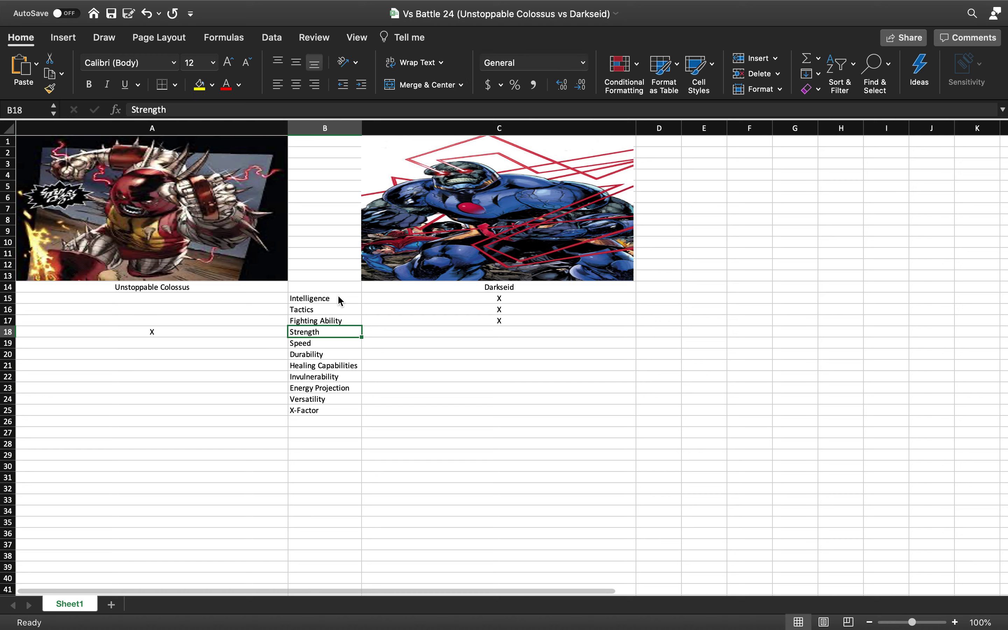
key("Down")
key("Up")
key("Up")
key("Up")
key("Up")
key("Down")
key("Down")
key("Down")
key("Up")
key("Up")
key("Up")
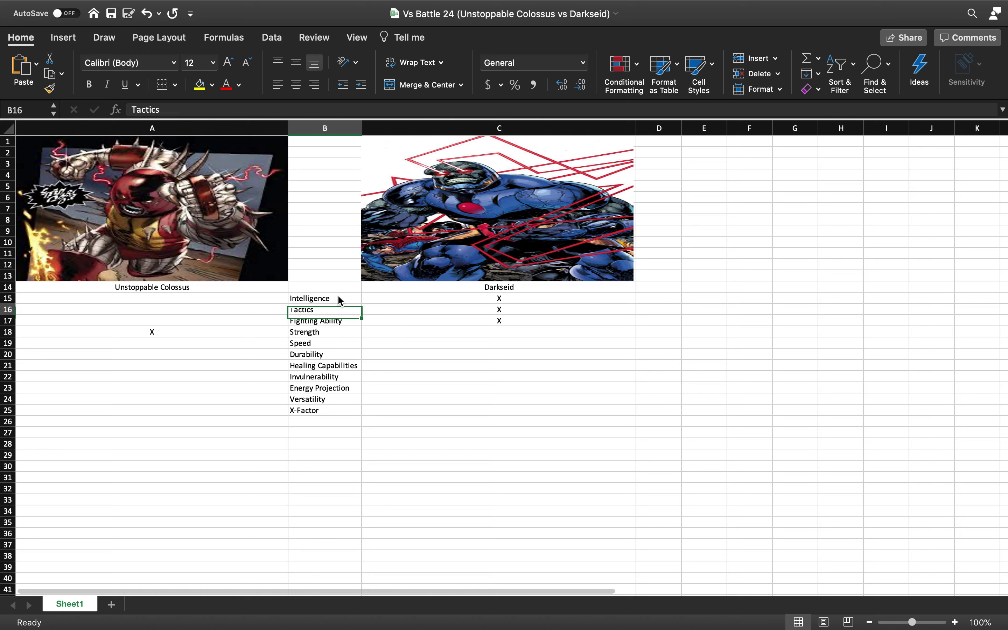
key("Down")
key("Down")
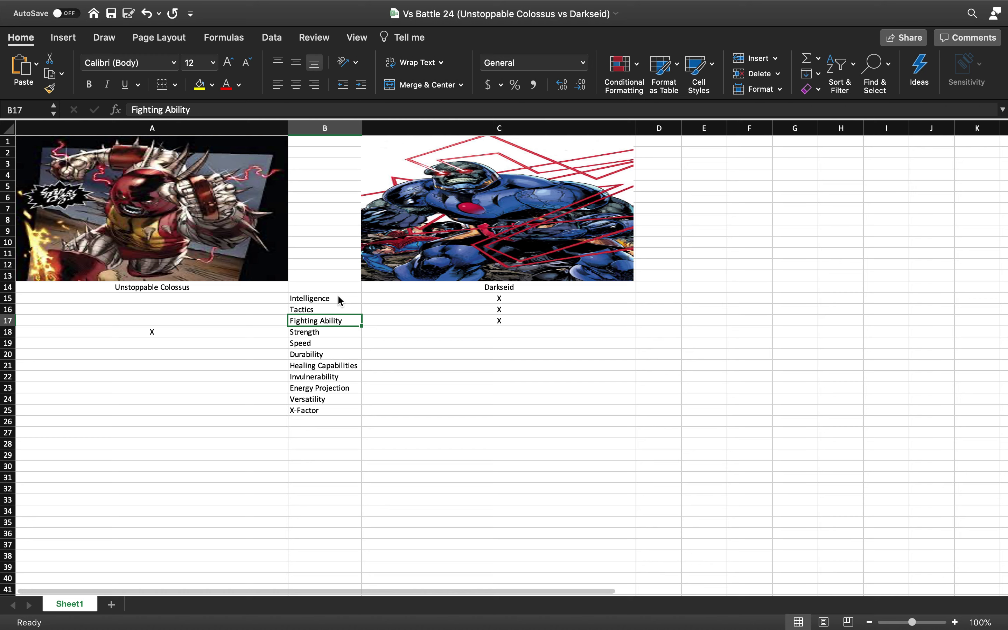
key("Up")
key("Up")
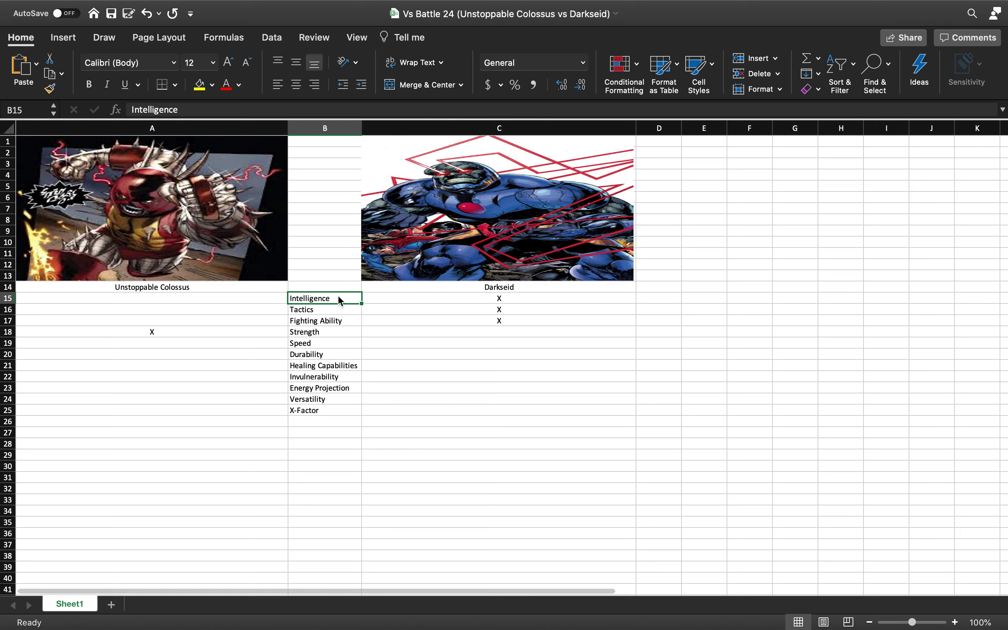
key("Up")
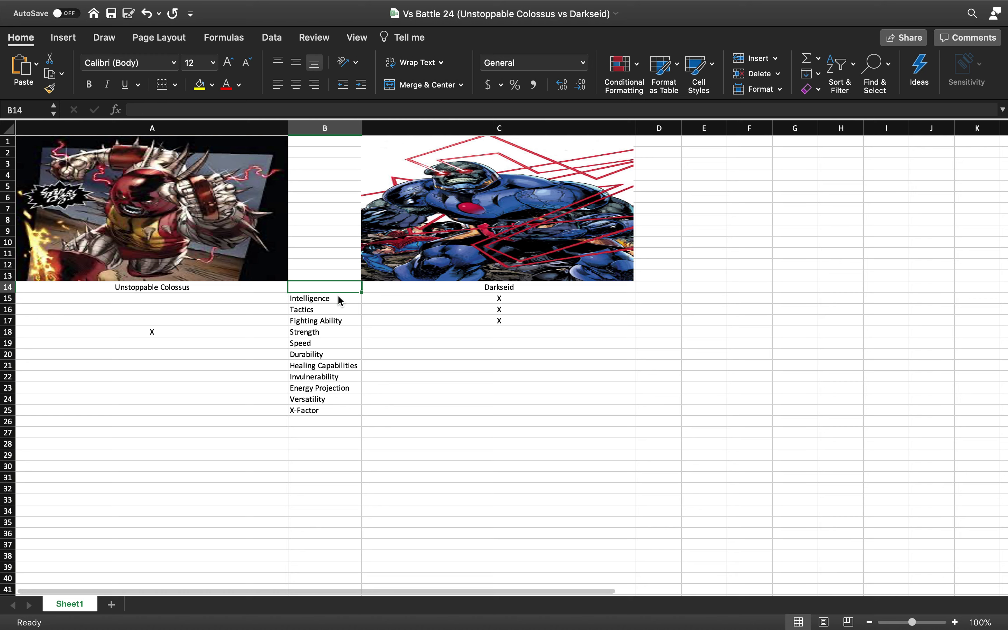
key("Down")
key("Down")
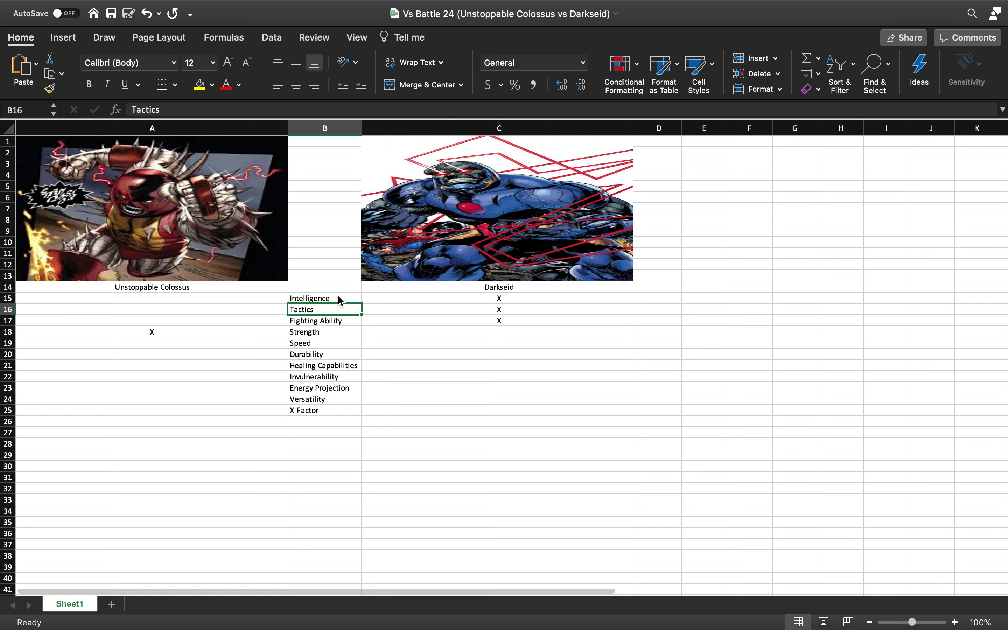
key("Down")
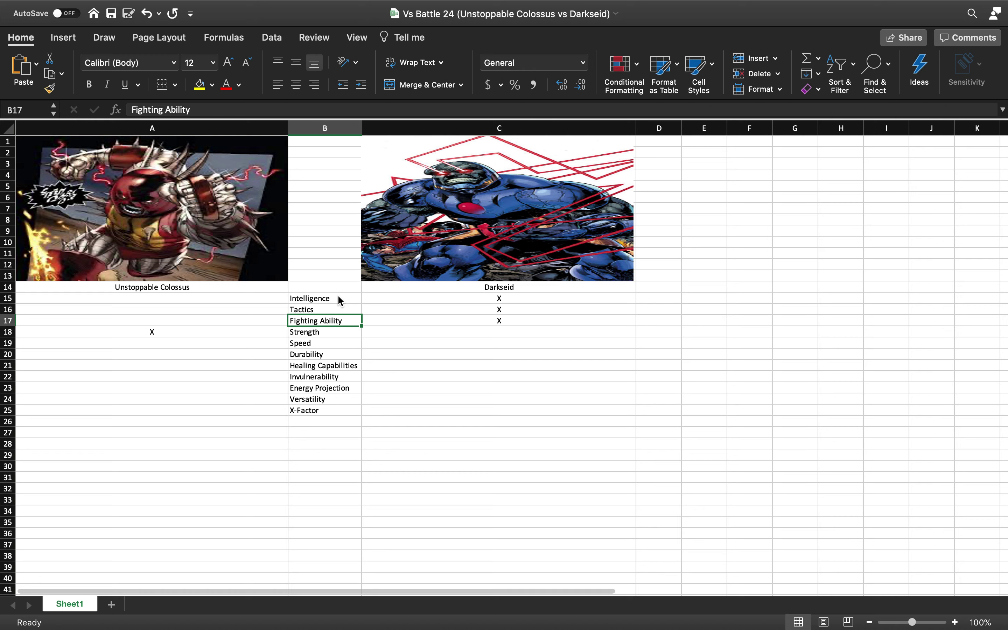
key("Down")
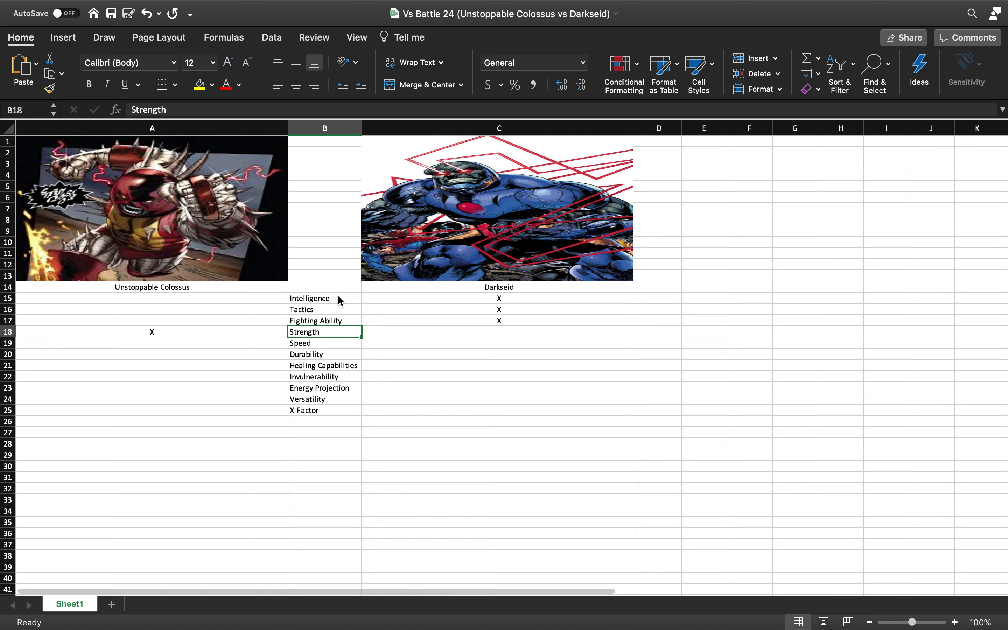
- Mark Darkseid with an X for Speed in cell C19
key("Down")
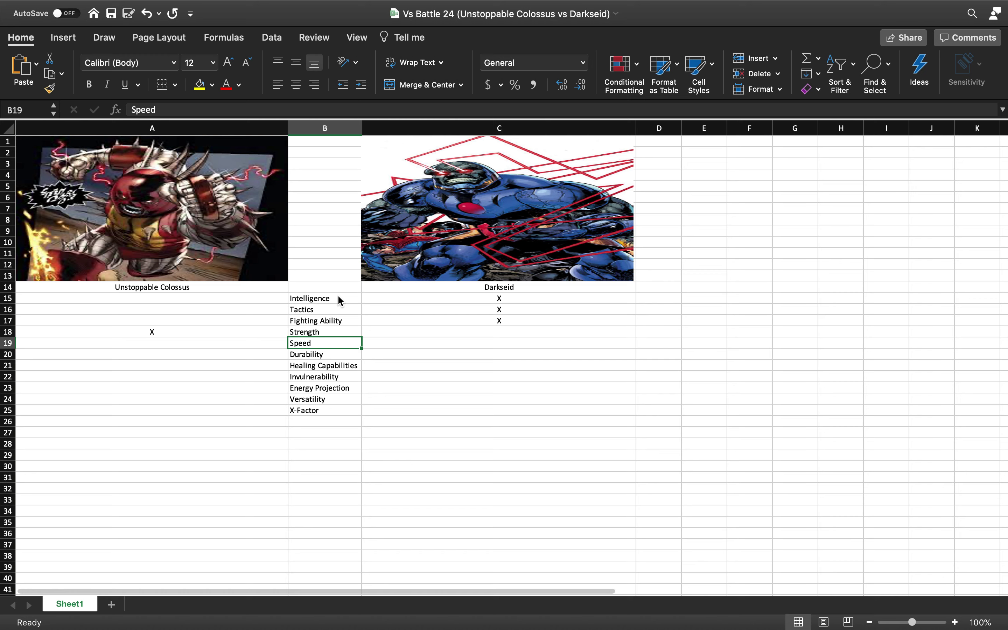
key("Right")
type("X")
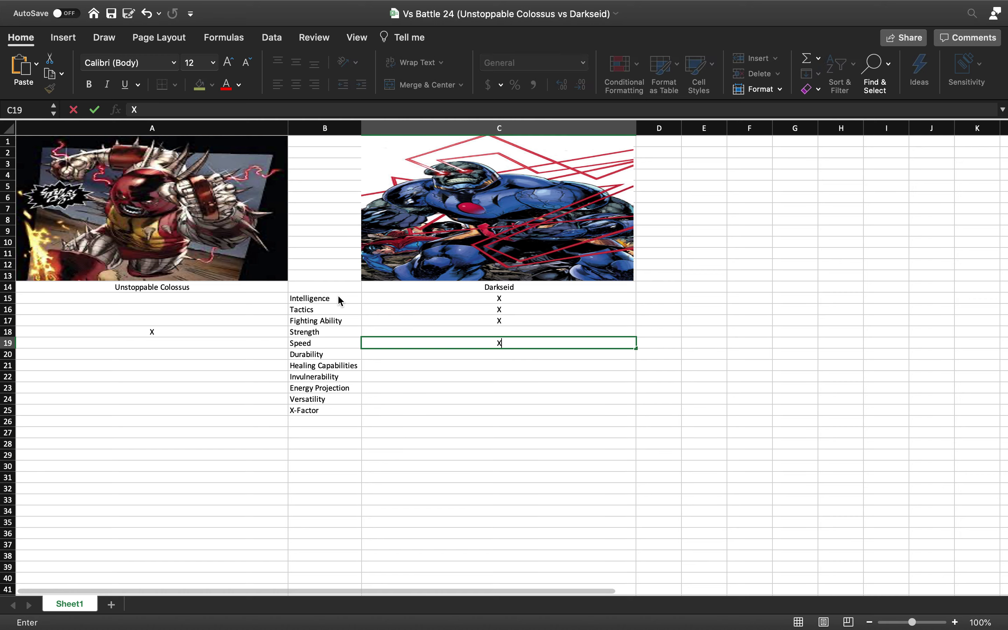
key("Left")
- Mark Unstoppable Colossus with an X for Durability in cell A20
key("Down")
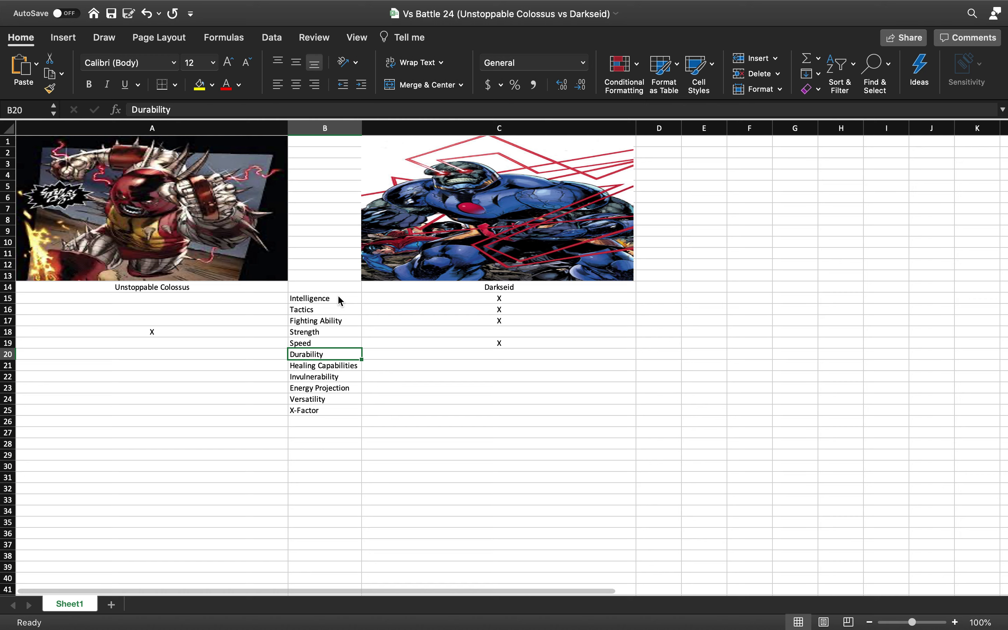
key("Up")
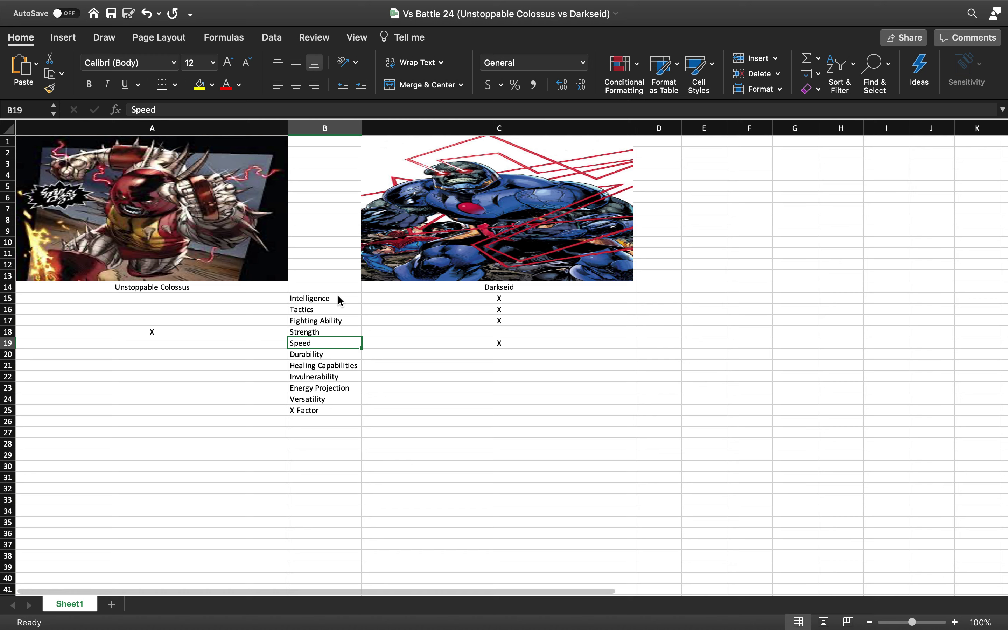
key("Down")
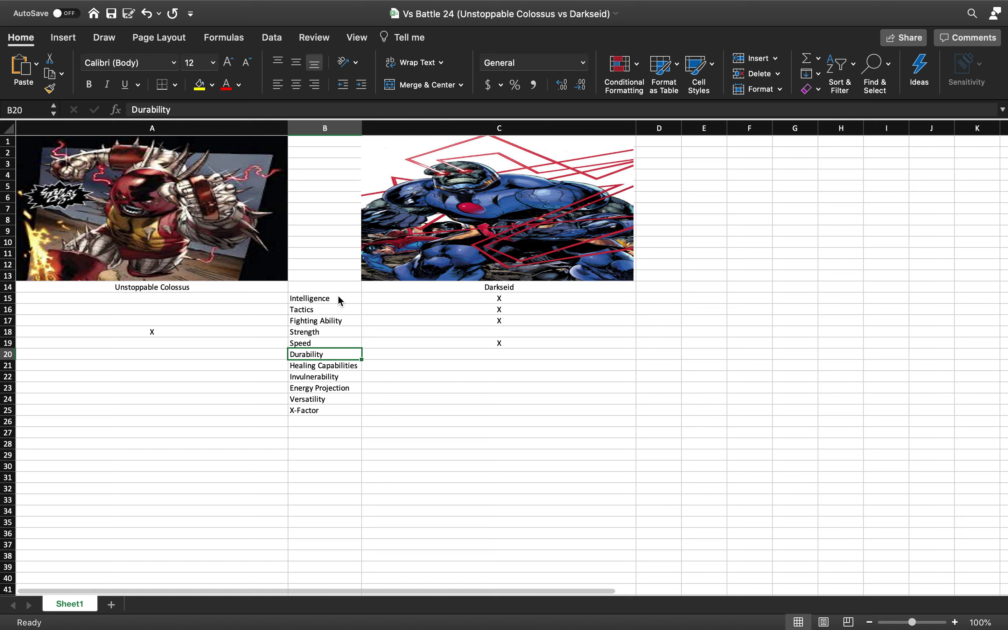
key("Left")
type("X")
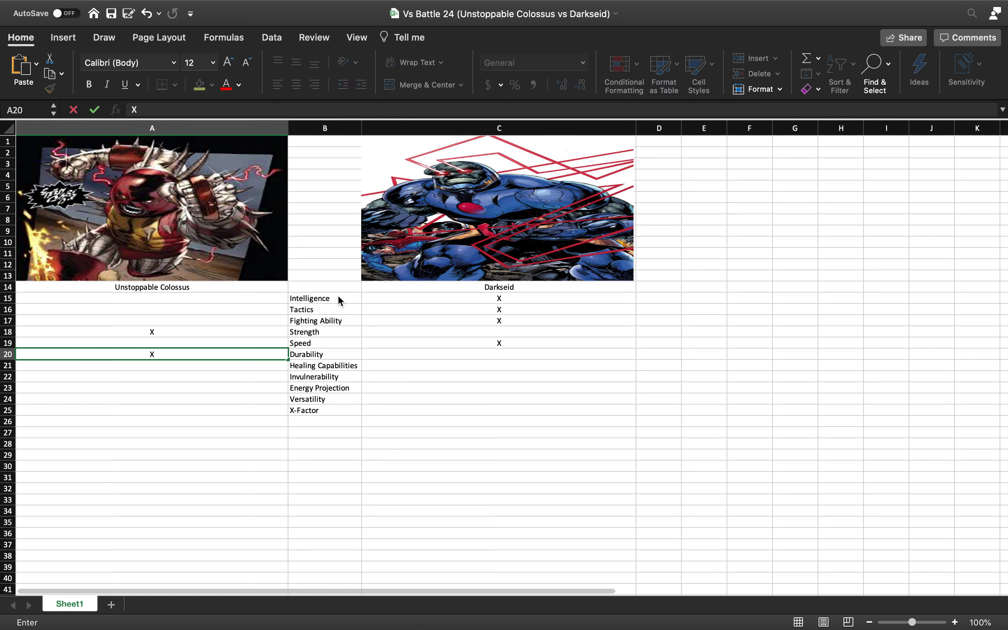
key("Right")
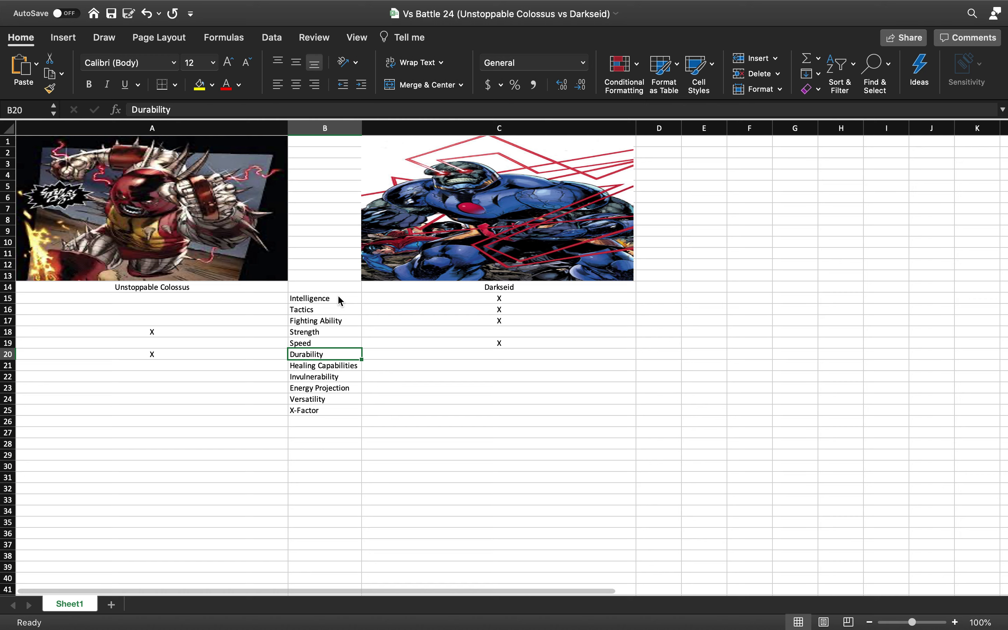
- Mark Unstoppable Colossus with an X for Healing Capabilities and Invulnerability in cells A21 and A22
key("Down")
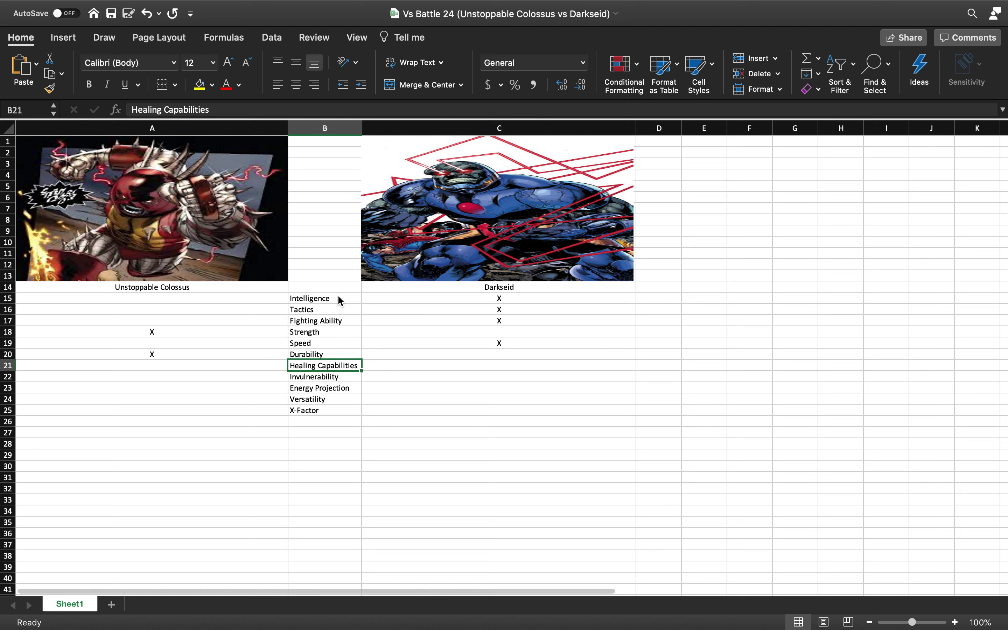
key("Left")
type("X")
key("Down")
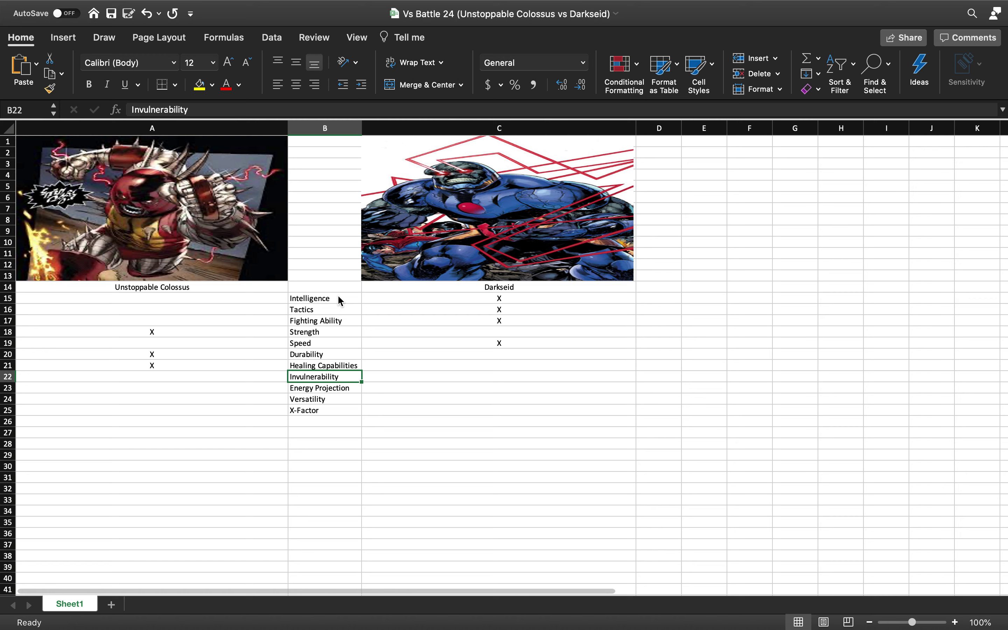
key("Left")
type("X")
key("Tab")
- Mark Darkseid with an X for Energy Projection and Versatility in cells C23 and C24
key("Down")
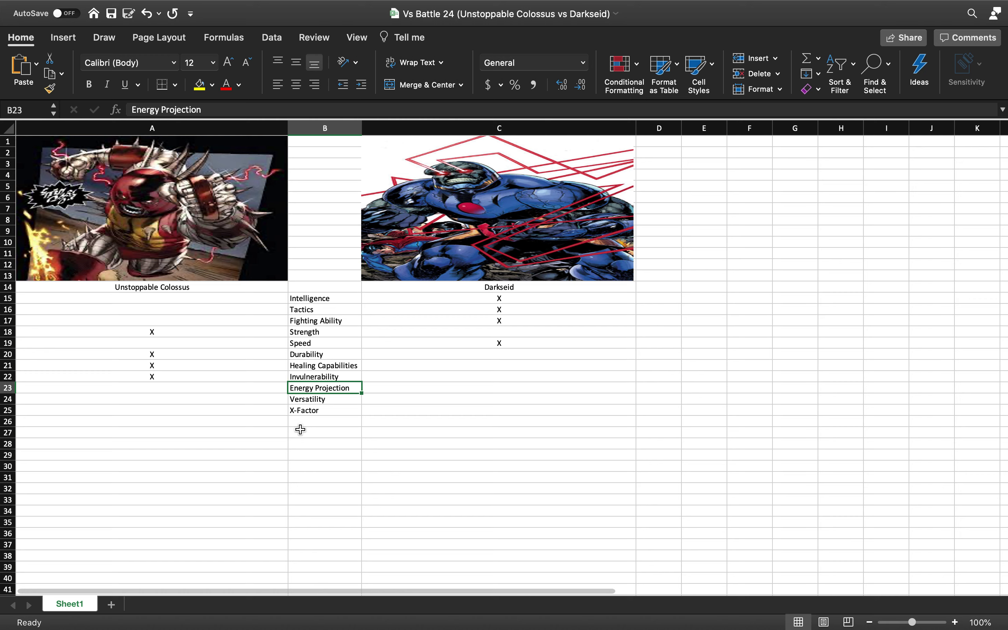
key("Right")
type("X")
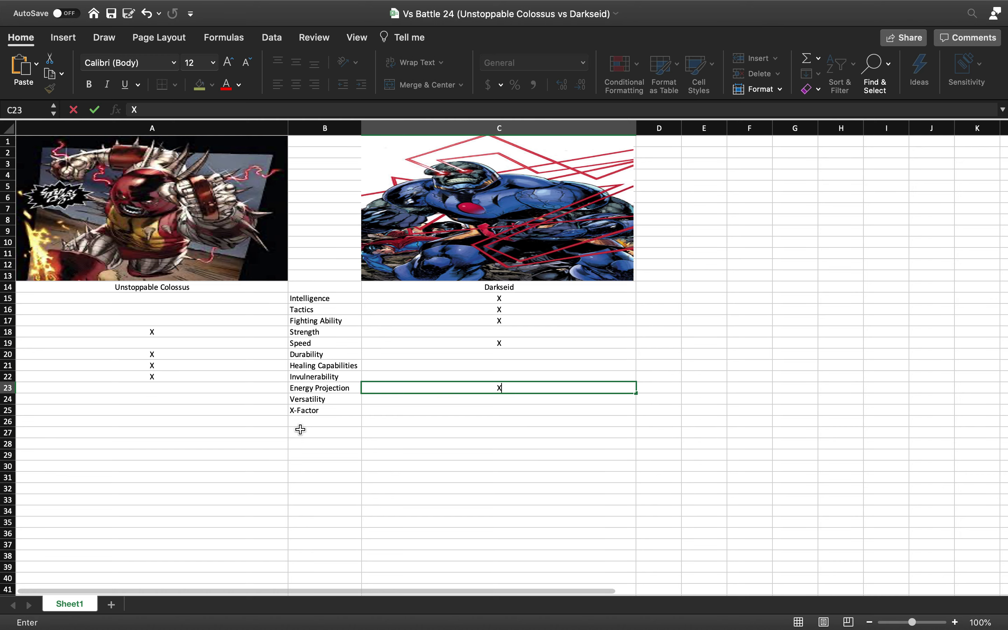
key("Left")
key("Down")
key("Right")
type("X")
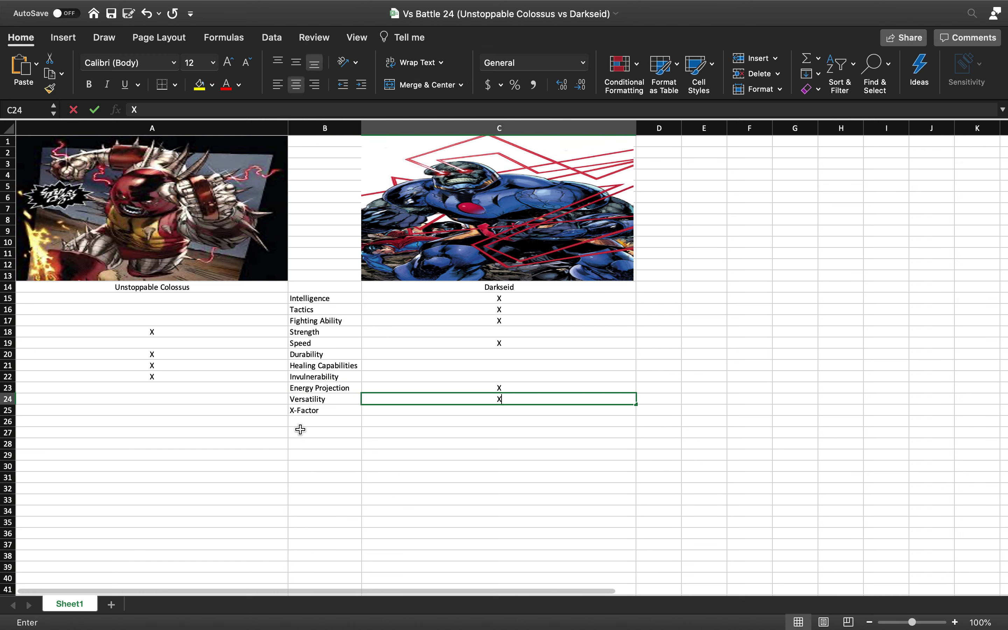
key("Return")
- Mark Unstoppable Colossus with an X for X-Factor in cell A25
key("Left")
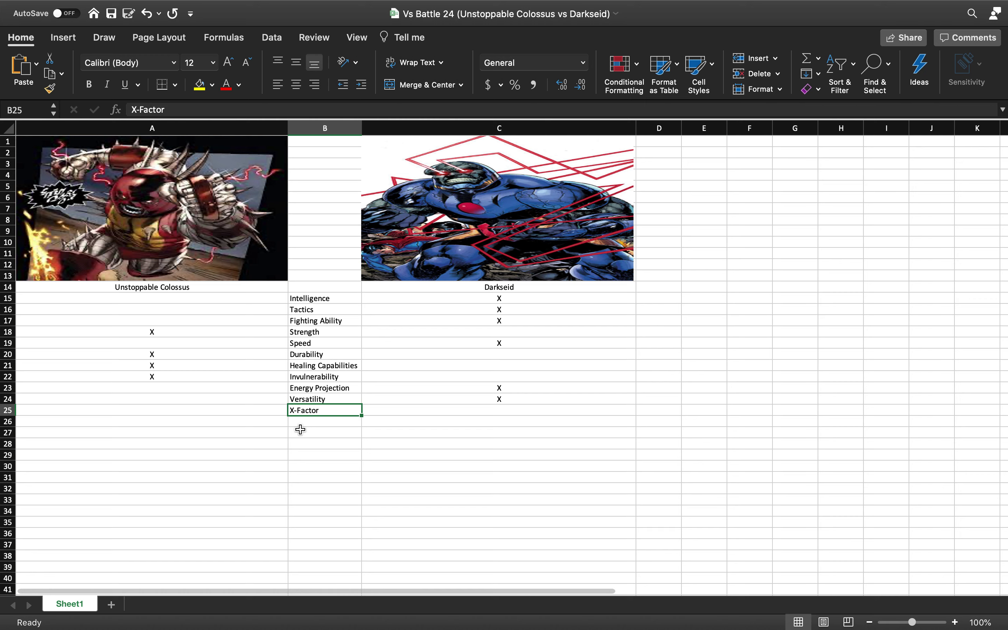
key("Left")
type("X")
key("Tab")
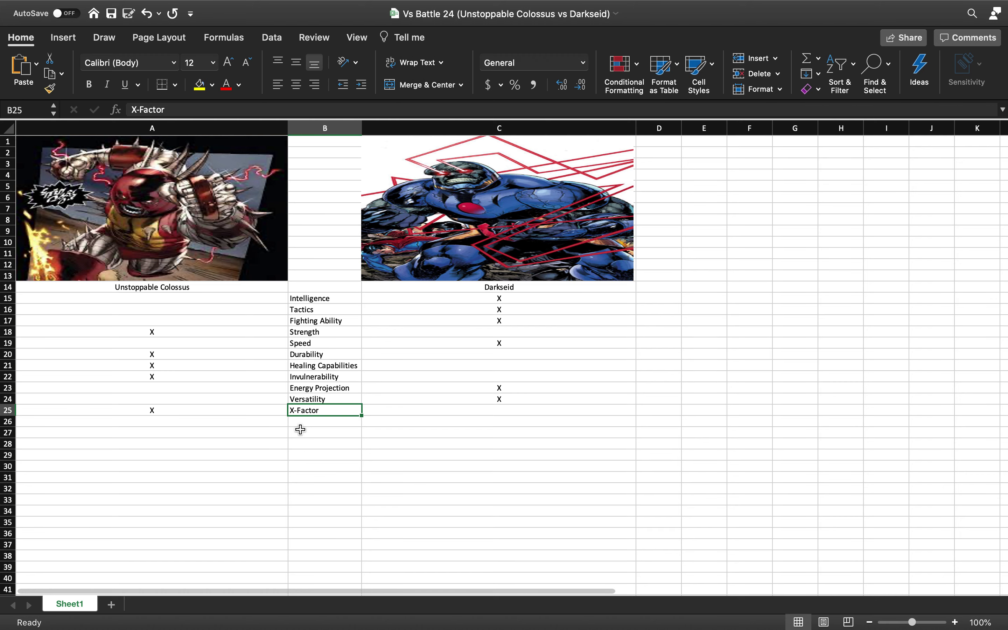